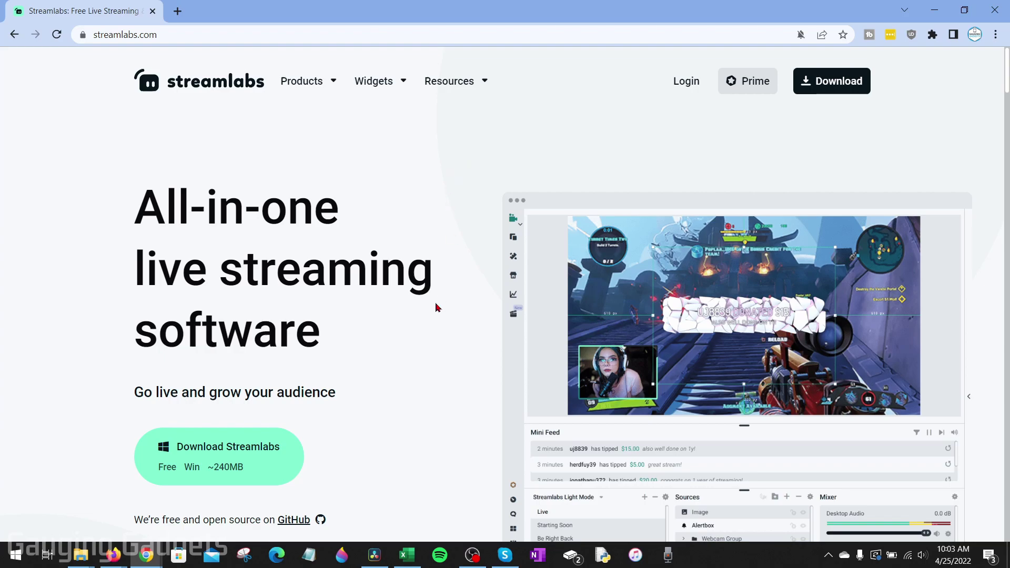
- Scroll the streamlabs.com homepage, then go to the Prime page from the top navigation
scroll(434, 310, down, 1)
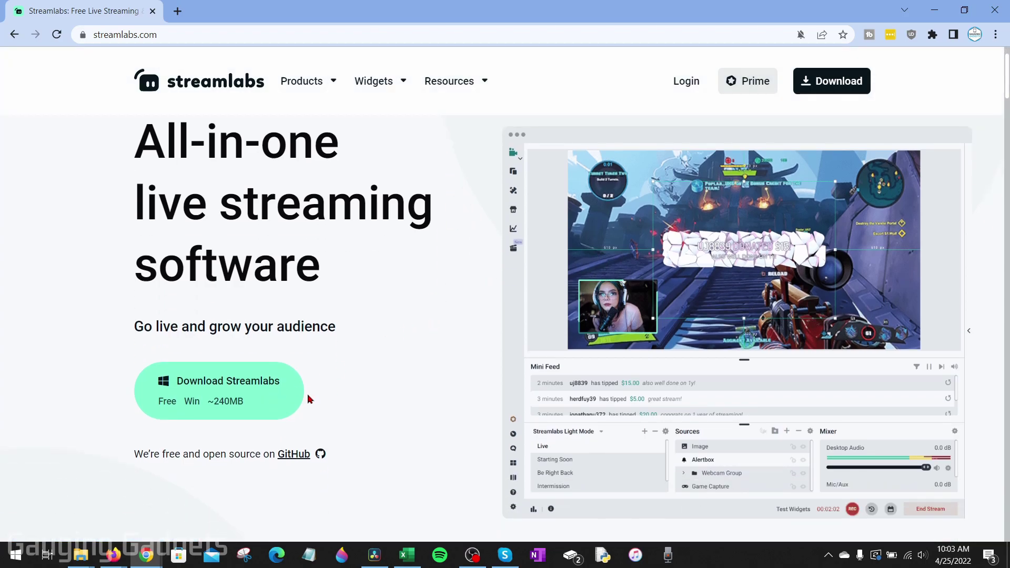
scroll(327, 390, up, 1)
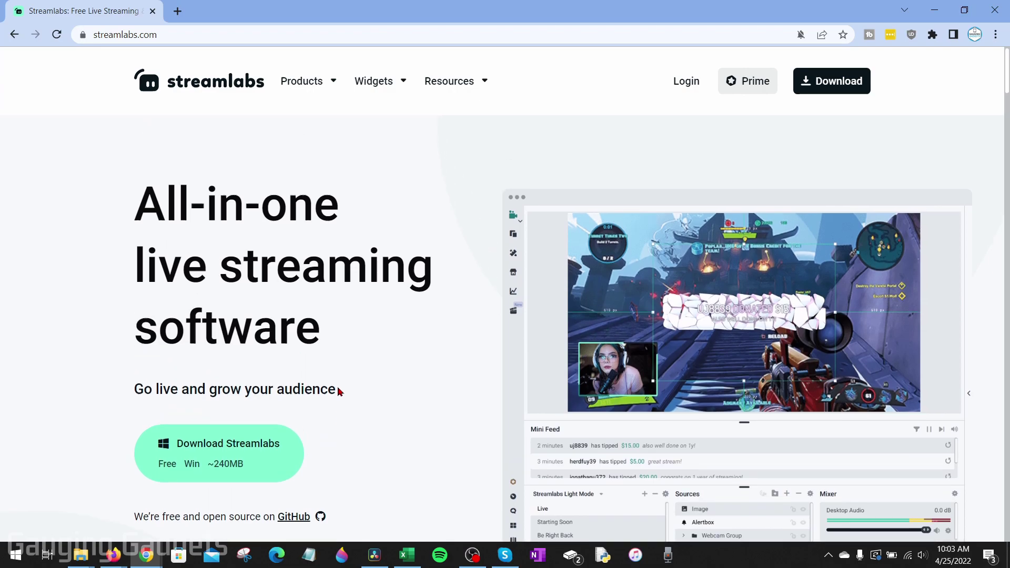
mouse_move(388, 83)
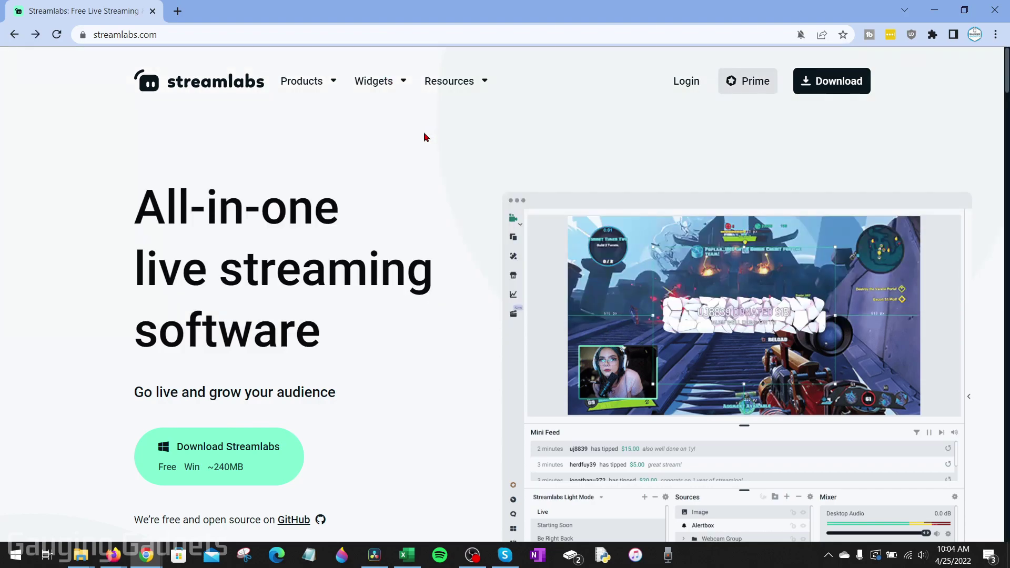
click(738, 84)
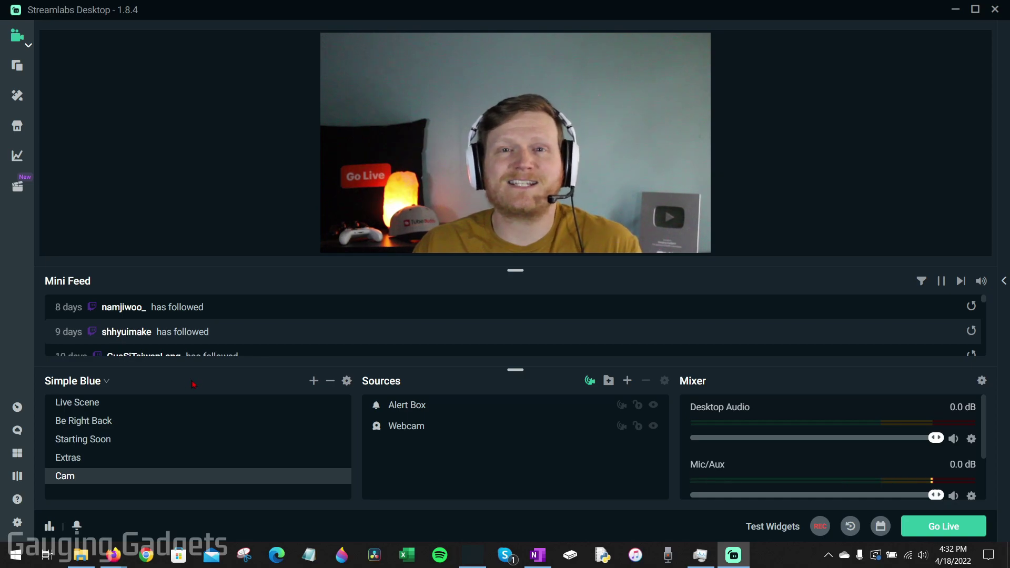
- Select Live Scene in the Scenes list
click(146, 407)
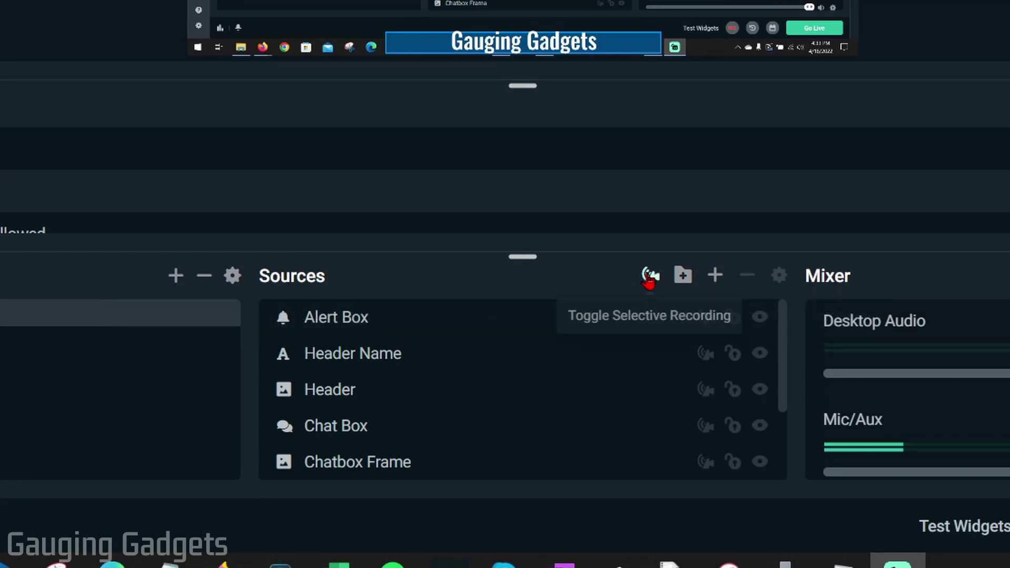
- Turn on selective recording and set the Alert Box source to 'Only visible on Stream'
click(651, 275)
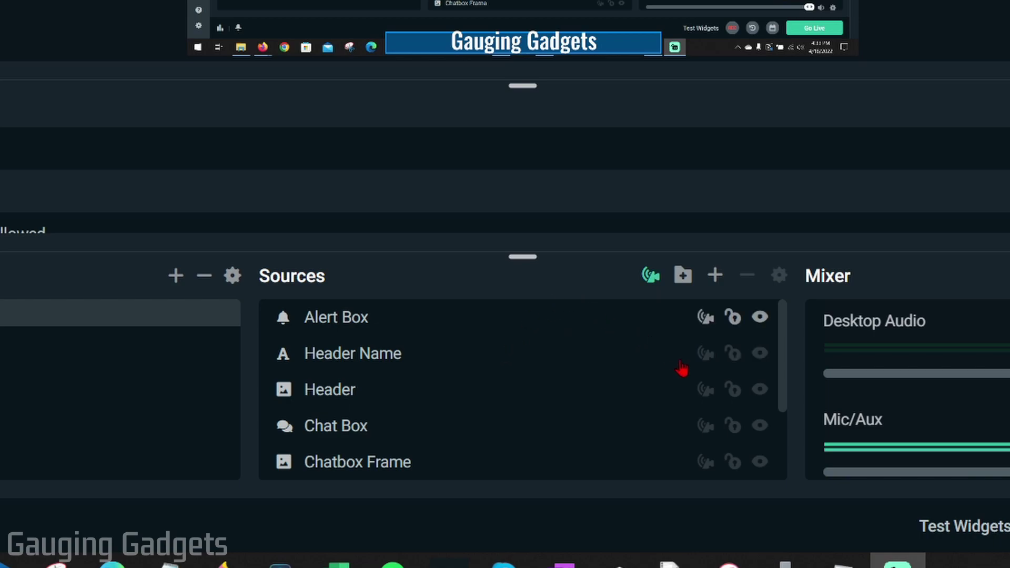
click(705, 324)
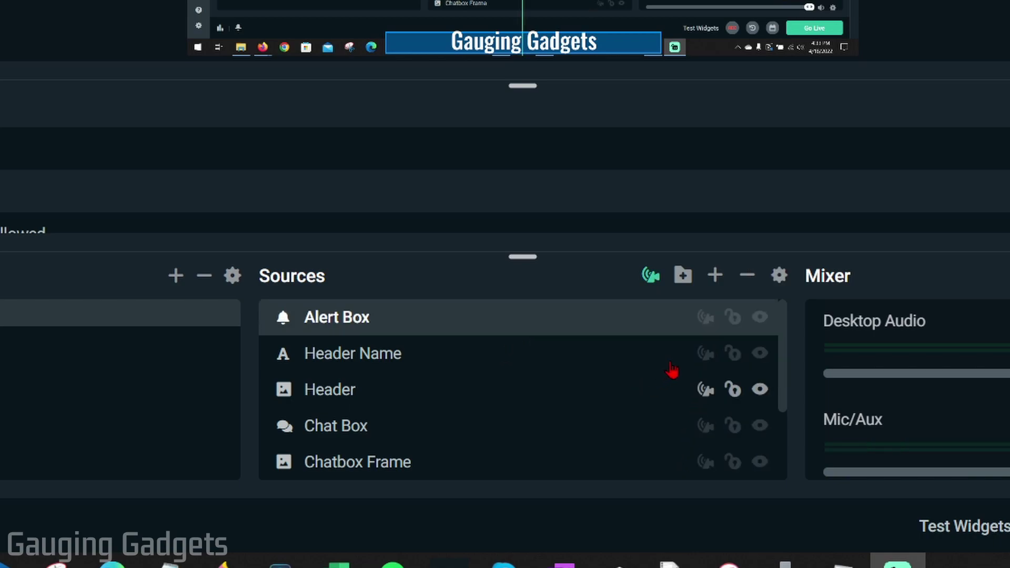
click(704, 317)
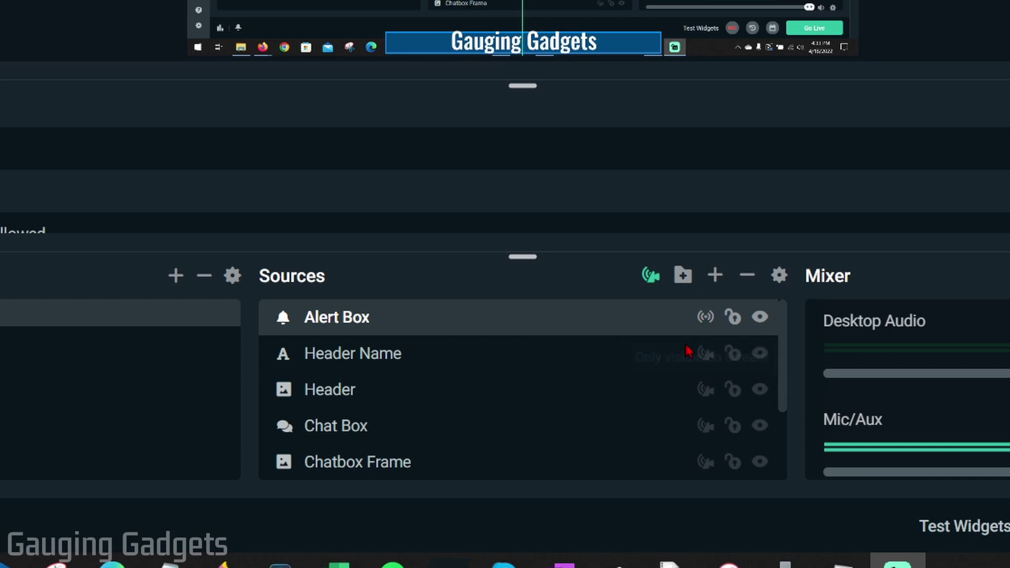
click(706, 318)
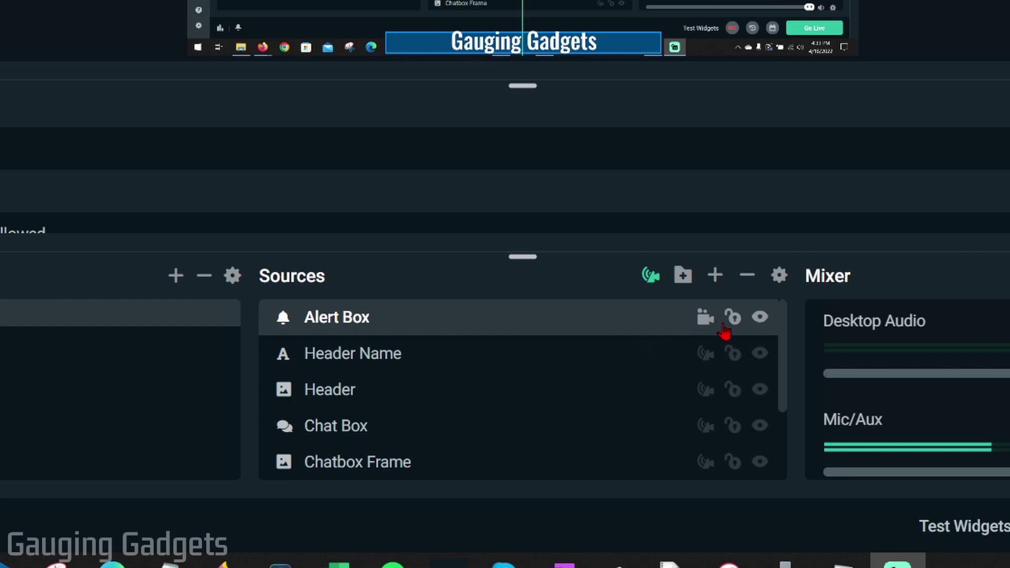
click(706, 320)
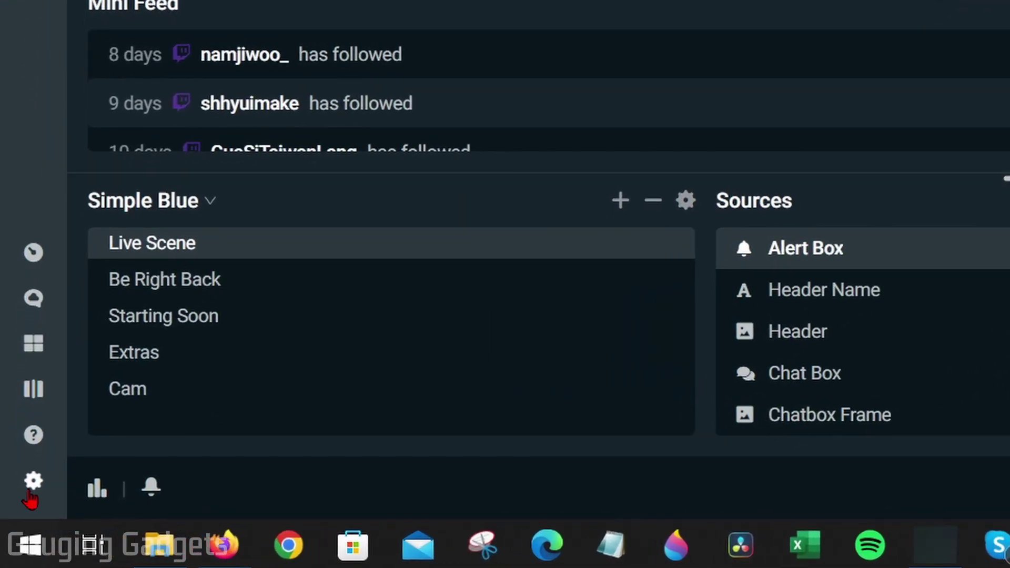
- Keep Output Mode on Advanced and enable recording audio tracks 2 and 3 alongside track 1
click(23, 506)
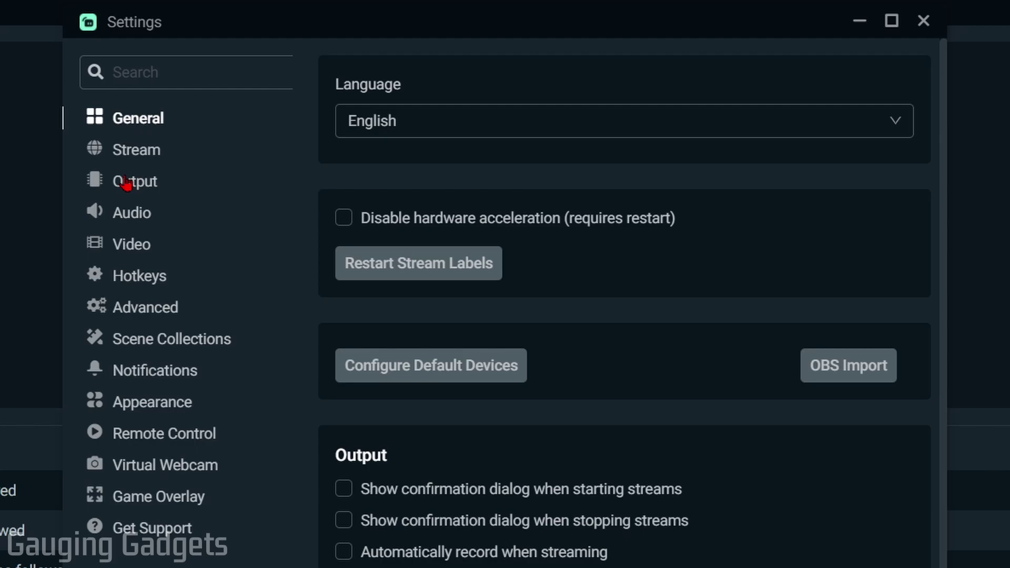
click(134, 184)
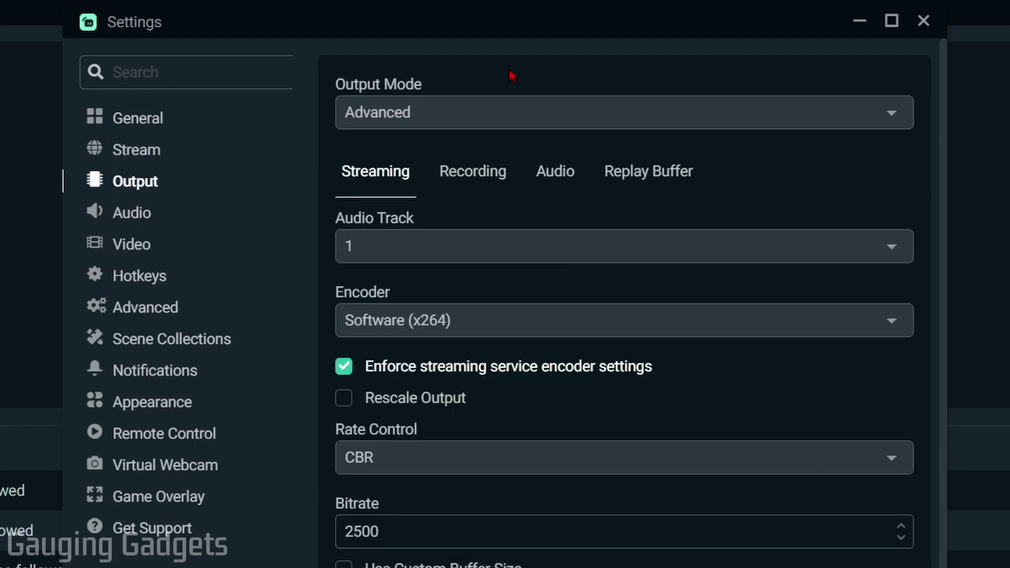
click(472, 105)
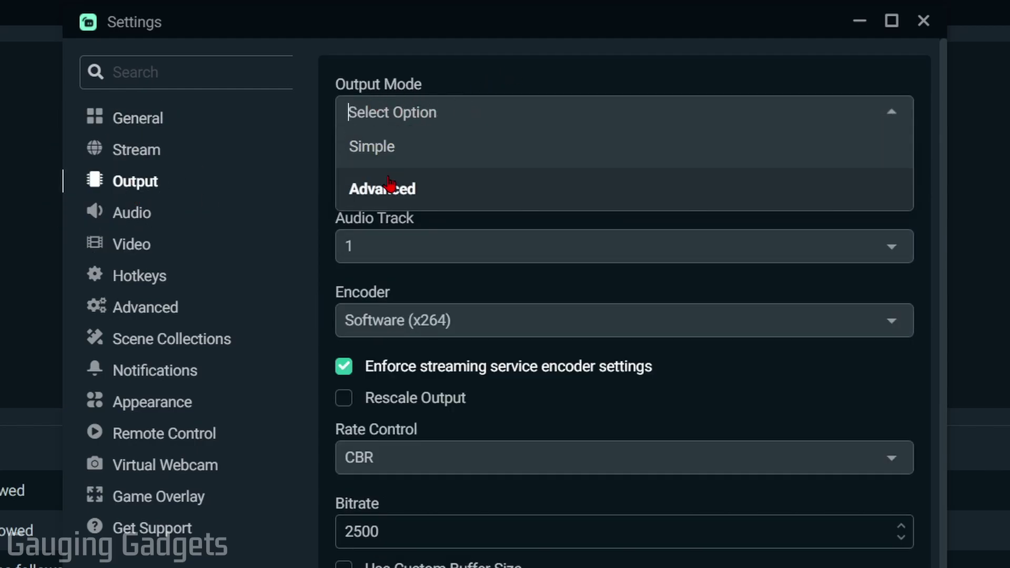
click(385, 190)
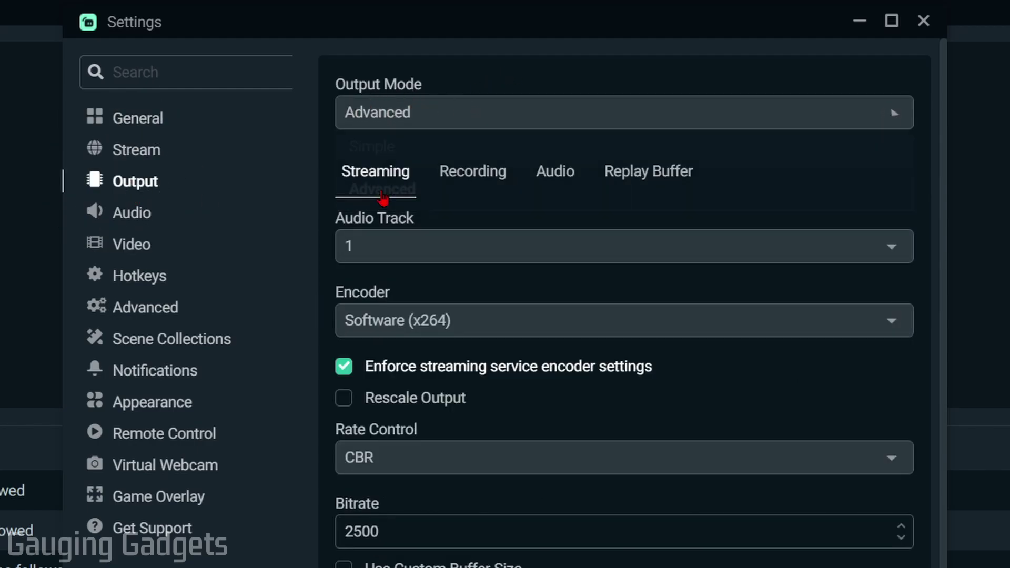
click(473, 179)
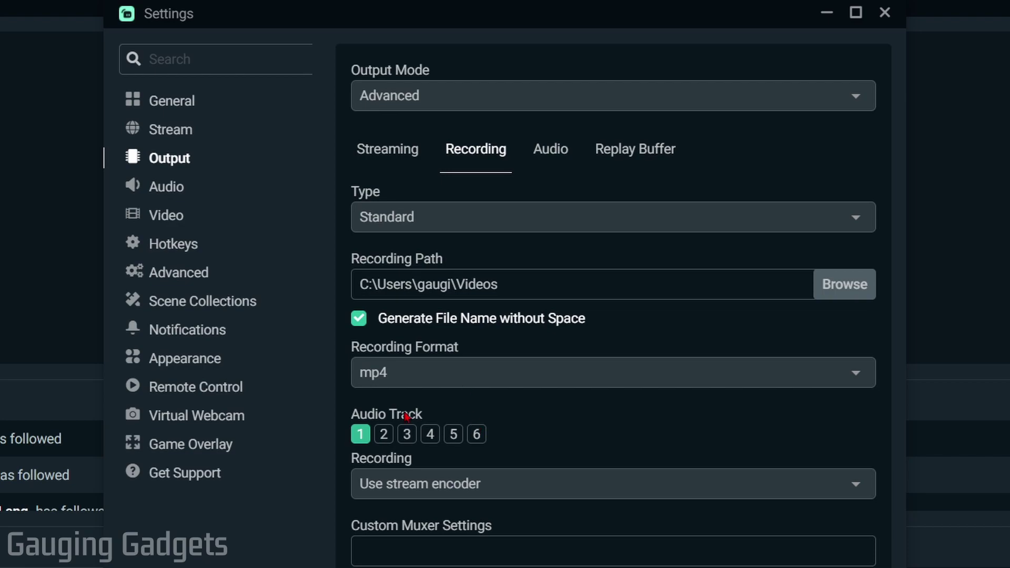
click(385, 439)
click(407, 439)
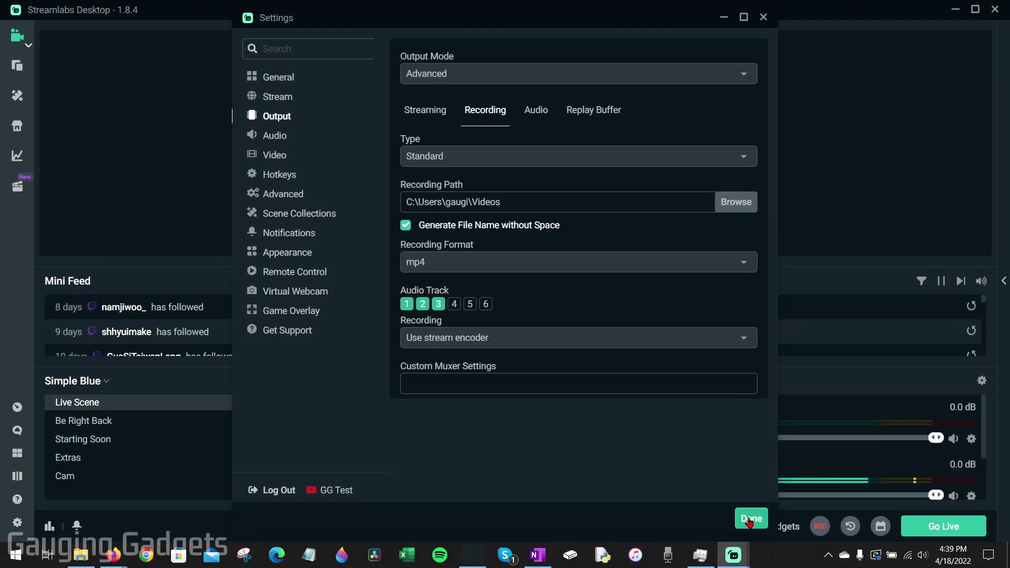
click(750, 521)
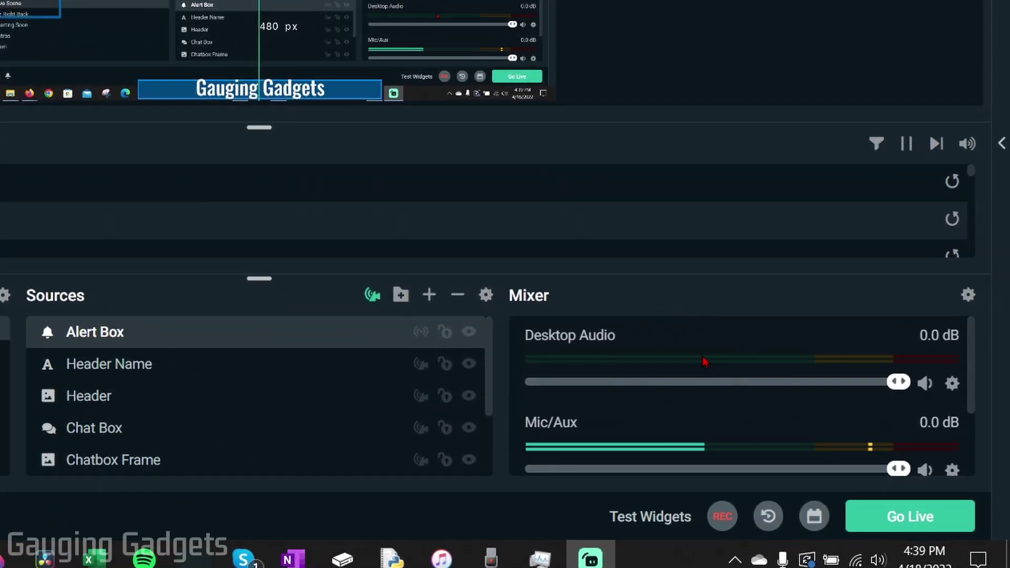
- In Advanced Audio Settings, assign Mic/Aux to Rec. Track 2 and Desktop Audio to Rec. Track 3
scroll(736, 350, down, 2)
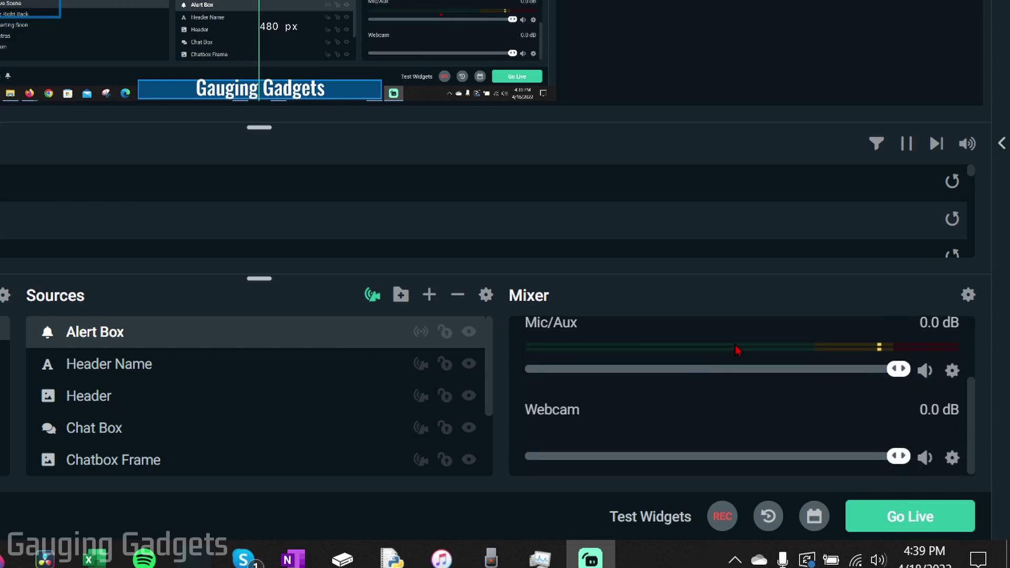
click(968, 294)
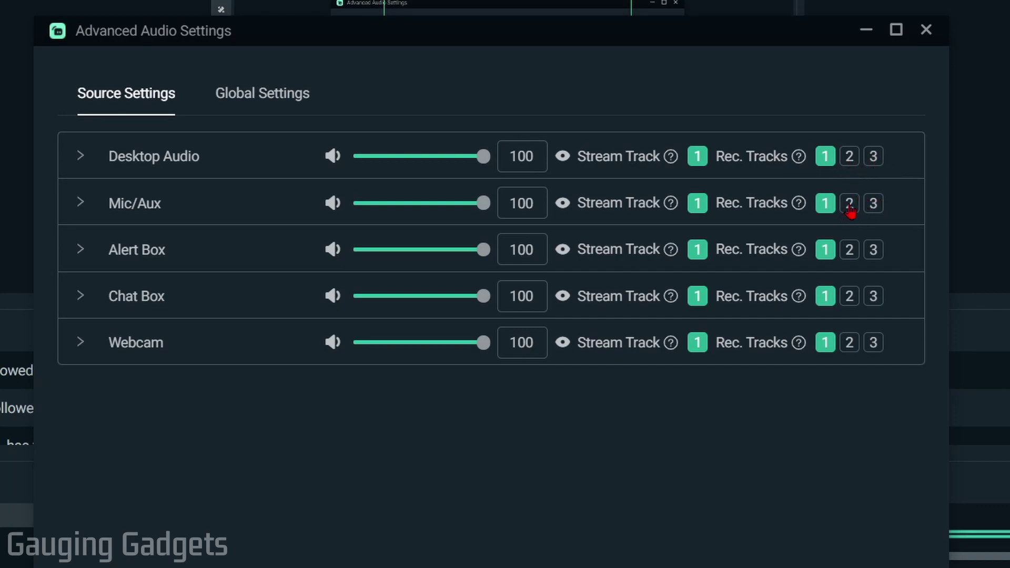
click(847, 205)
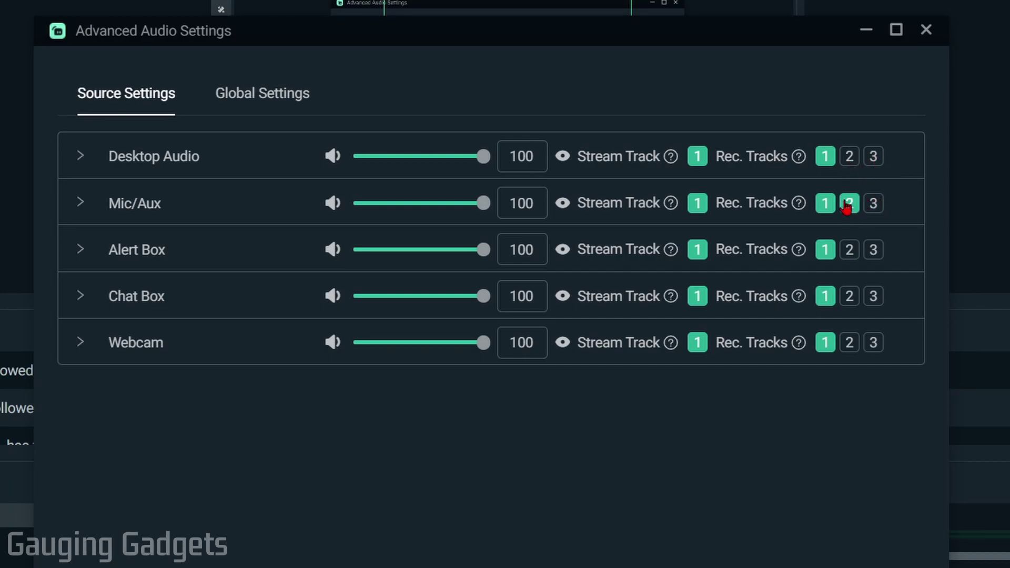
click(873, 157)
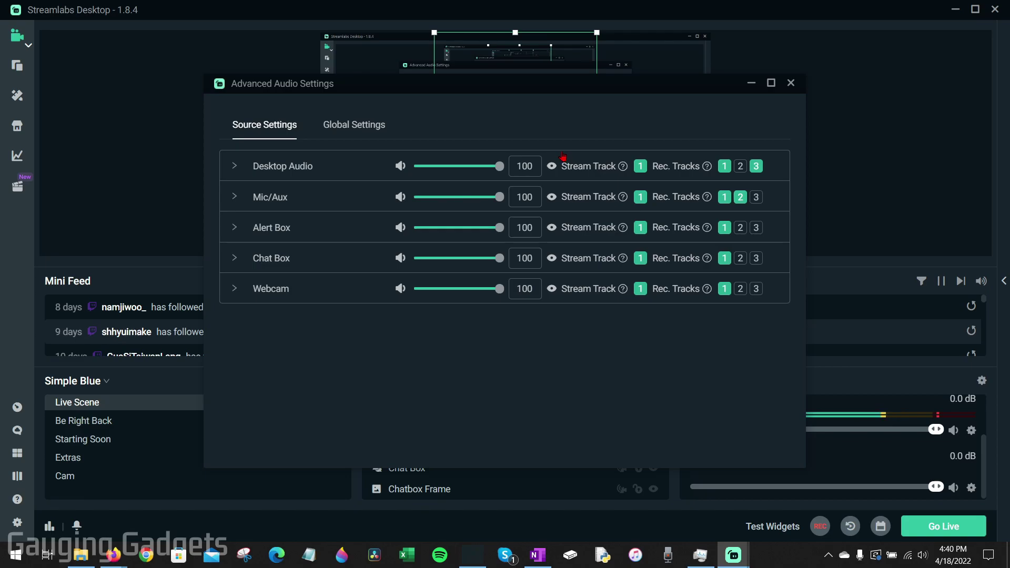
click(790, 83)
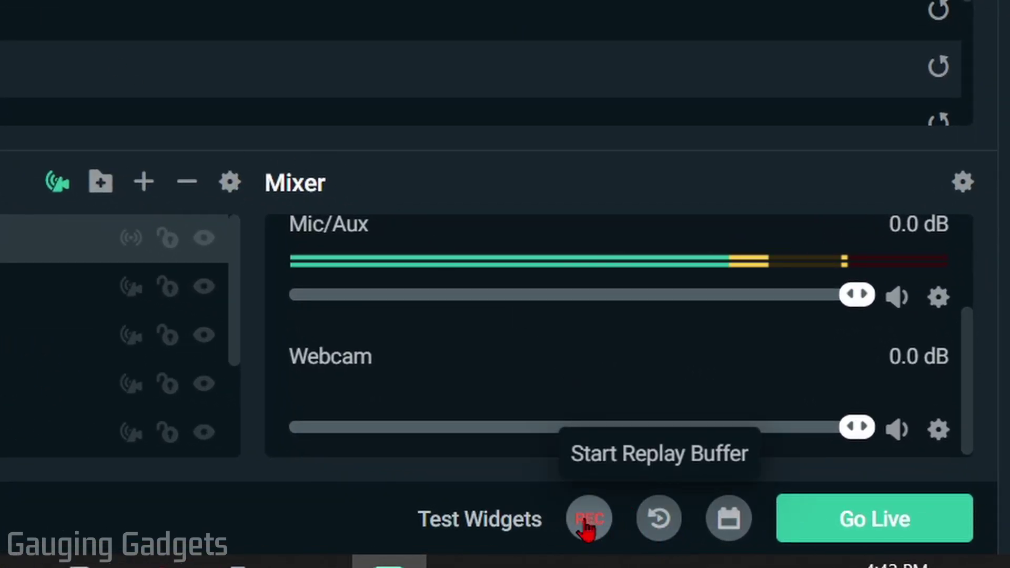
- Start the replay buffer
click(658, 520)
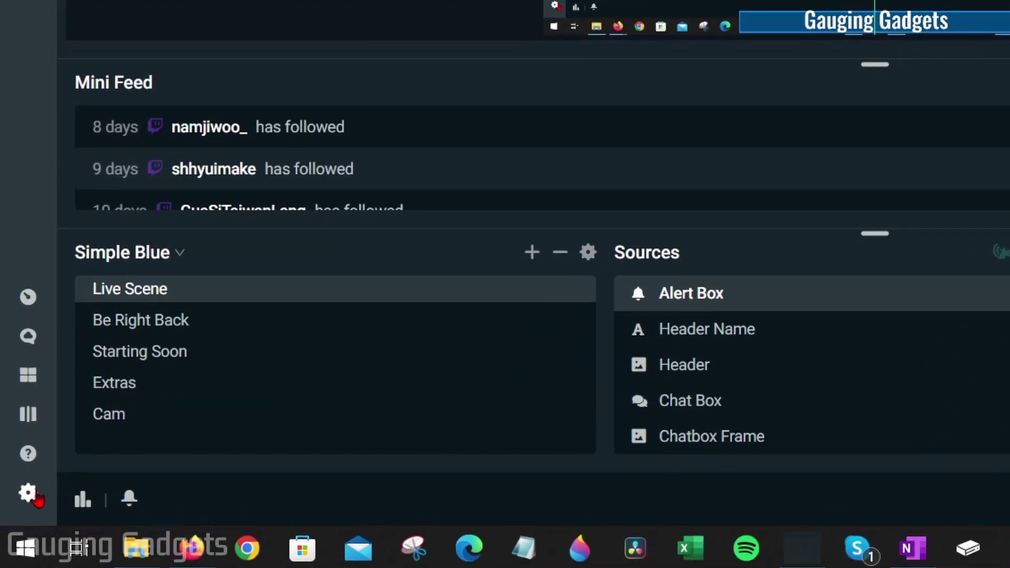
- Bring up the Settings window on its General page
click(28, 493)
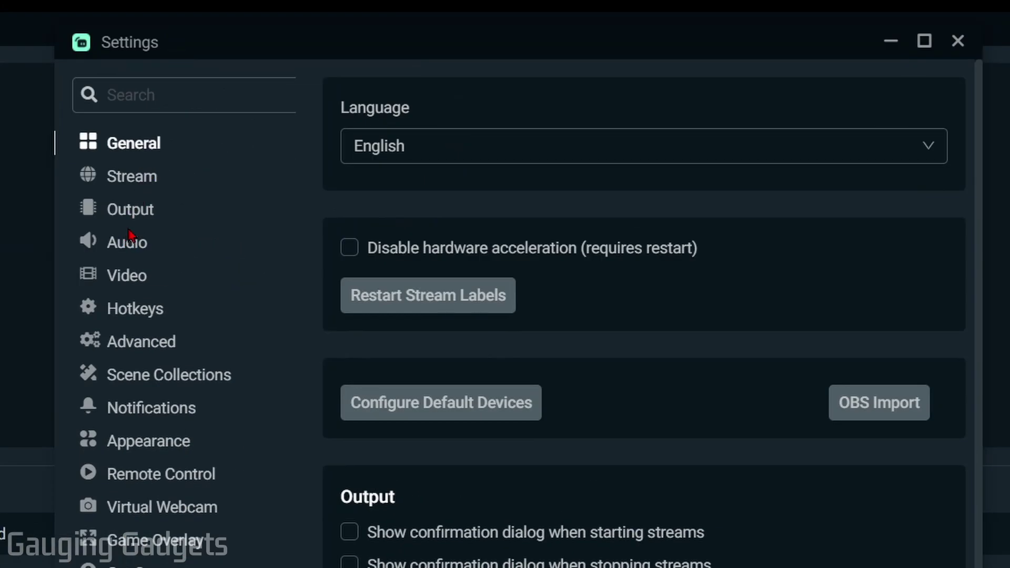
- Set the replay buffer's Maximum Replay Time to 30 seconds in Output settings
click(117, 215)
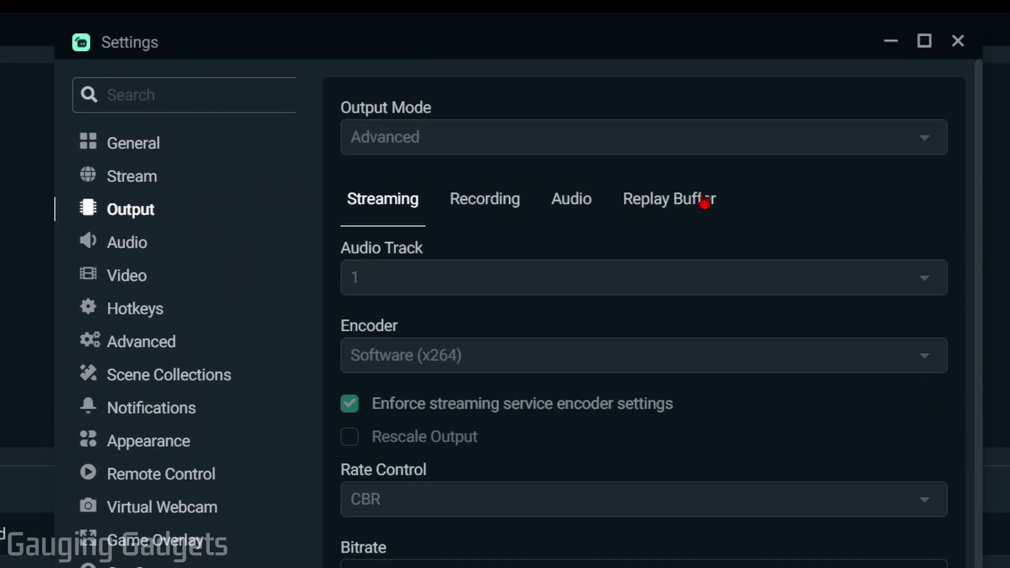
click(658, 200)
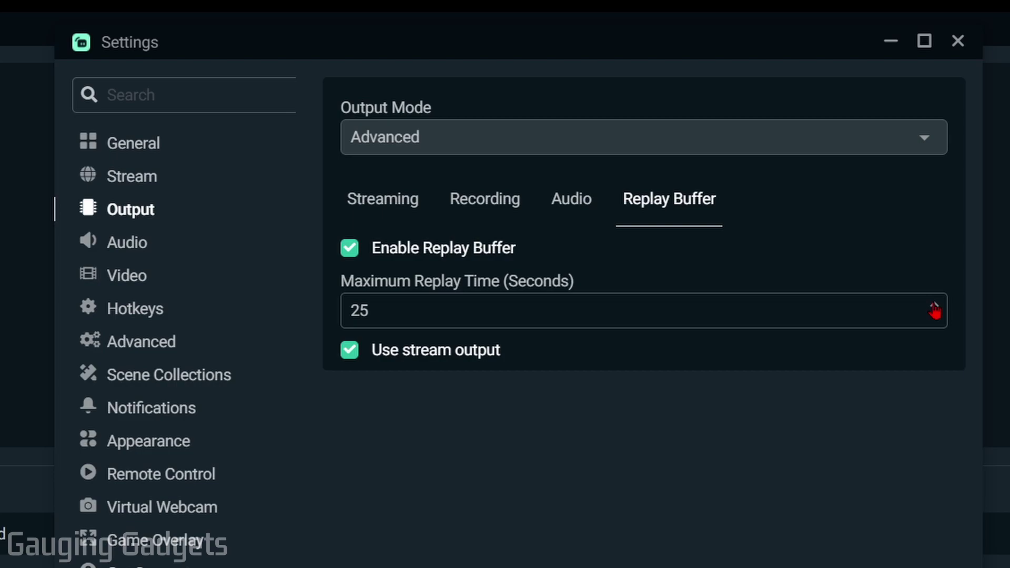
double_click(933, 304)
- Replace the Save Replay hotkey with NumpadAdd on the Hotkeys page
click(131, 315)
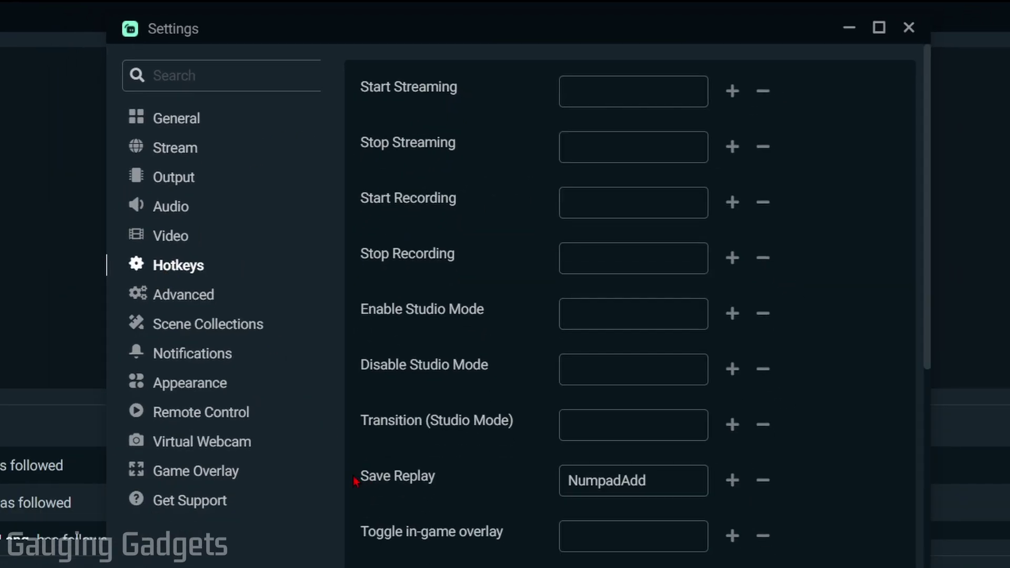
click(584, 473)
key(BackSpace)
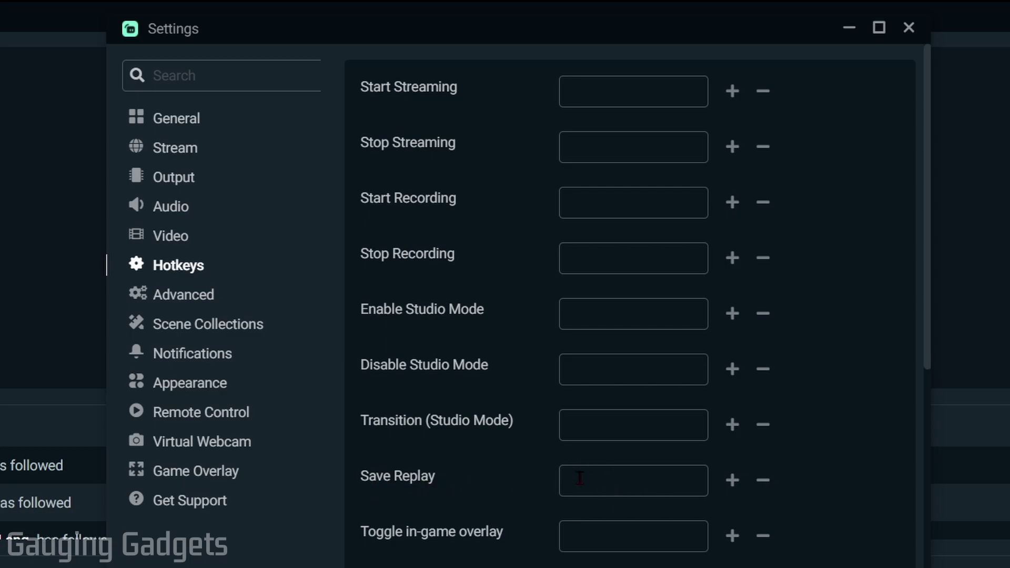
click(593, 485)
key(KP_Add)
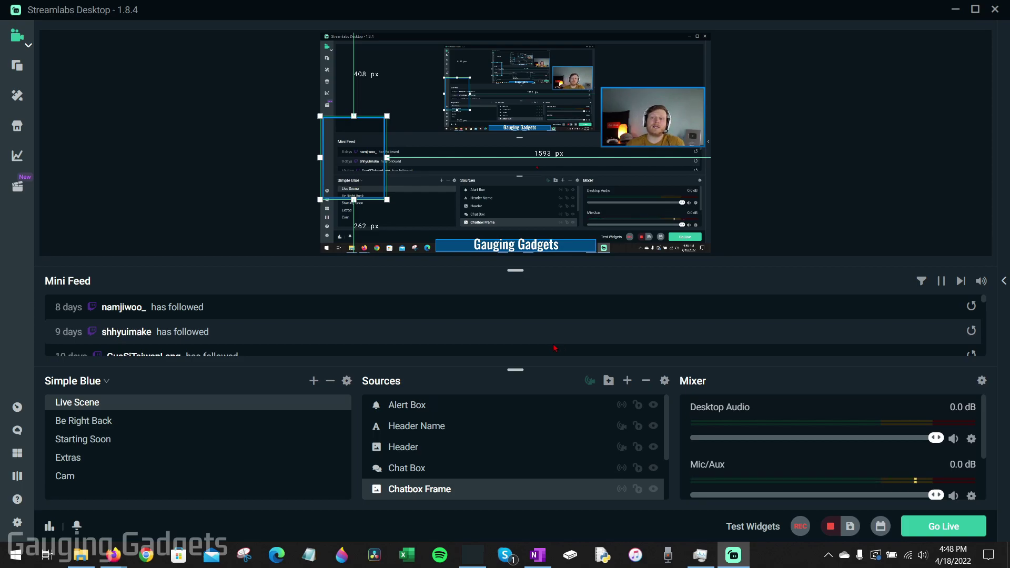
- Open the Highlighter and trim both the start and end of a replay clip
click(17, 188)
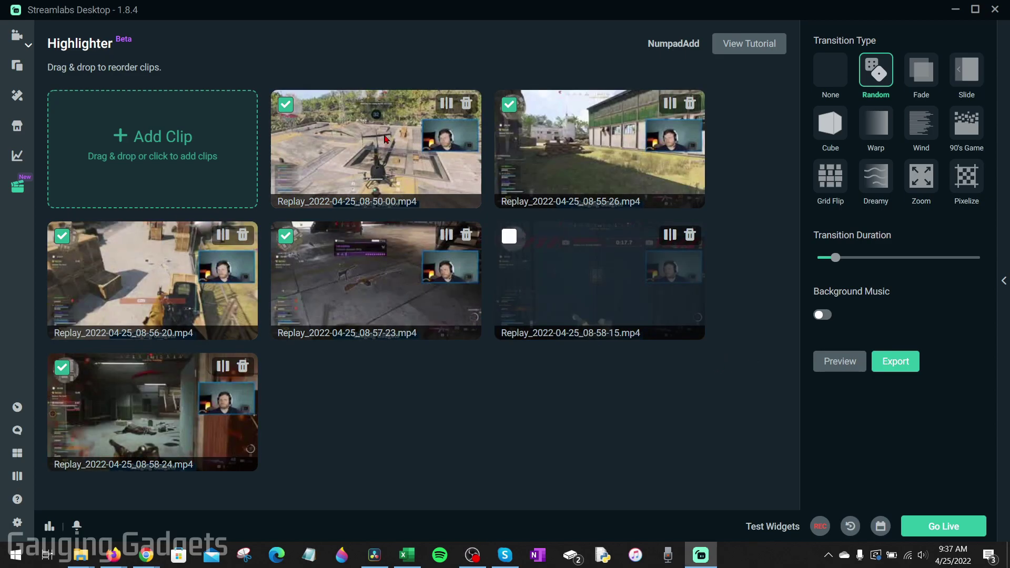
click(324, 323)
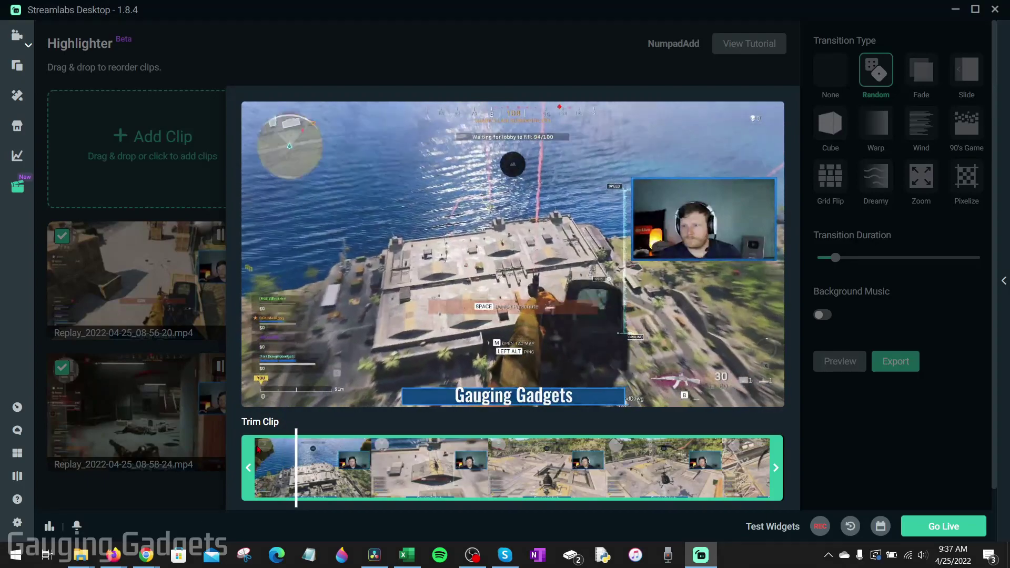
drag(249, 465, 423, 463)
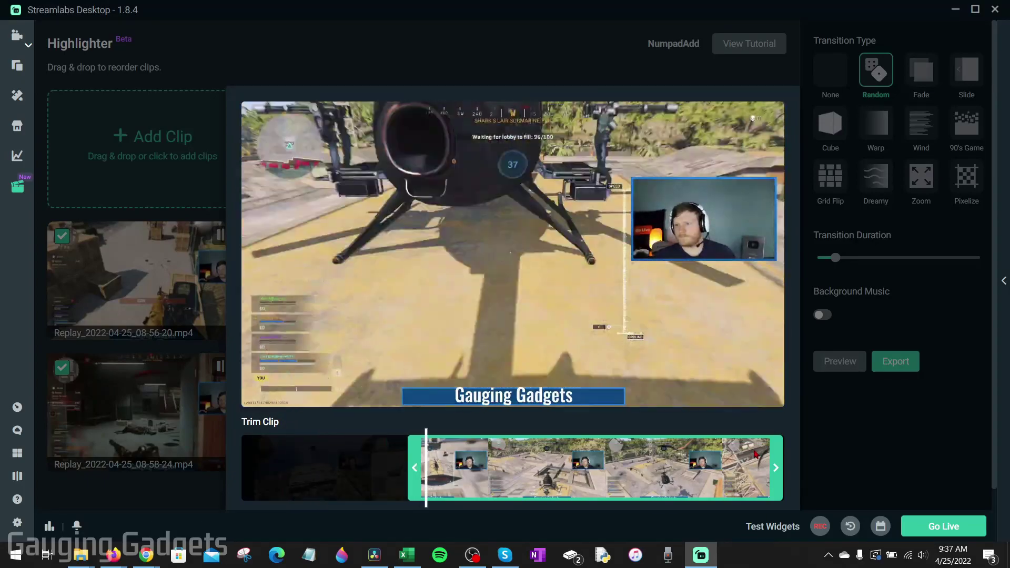
drag(770, 465, 693, 463)
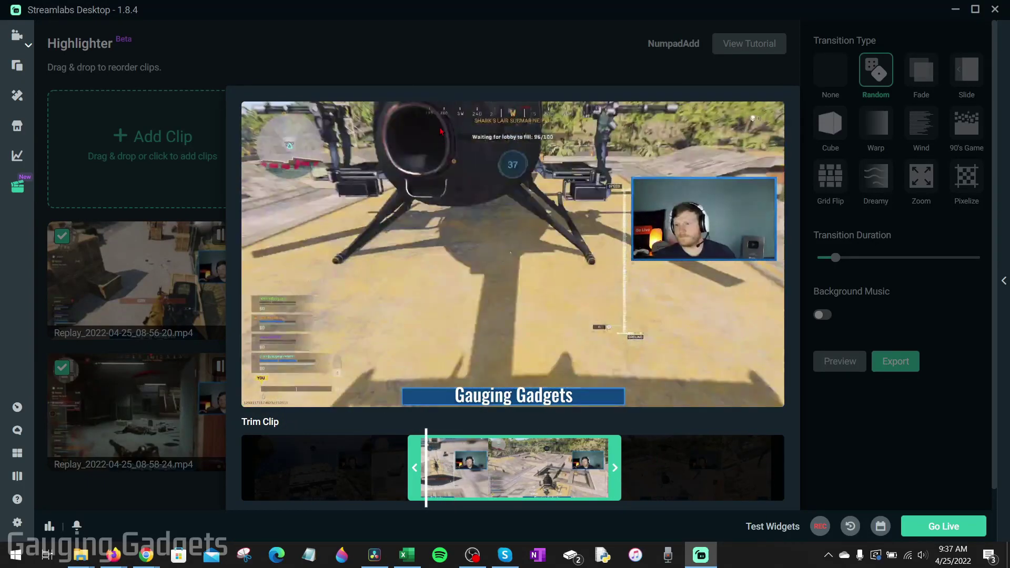
key(Escape)
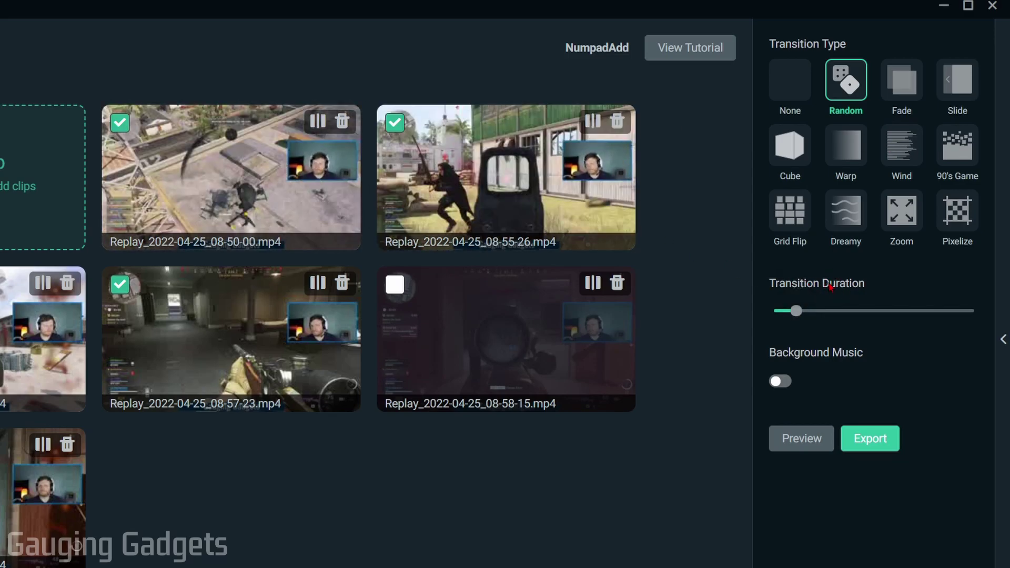
click(780, 381)
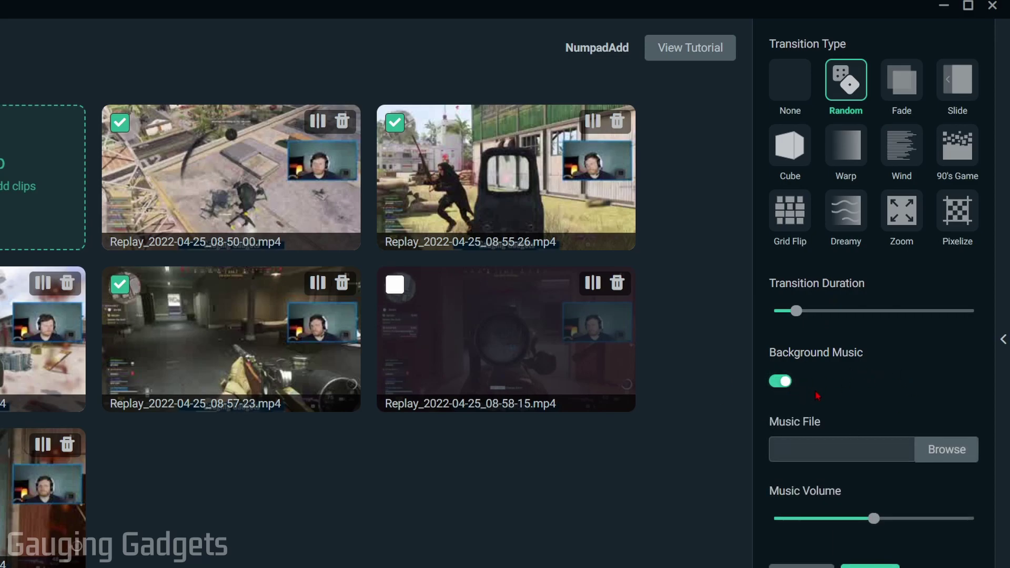
click(933, 448)
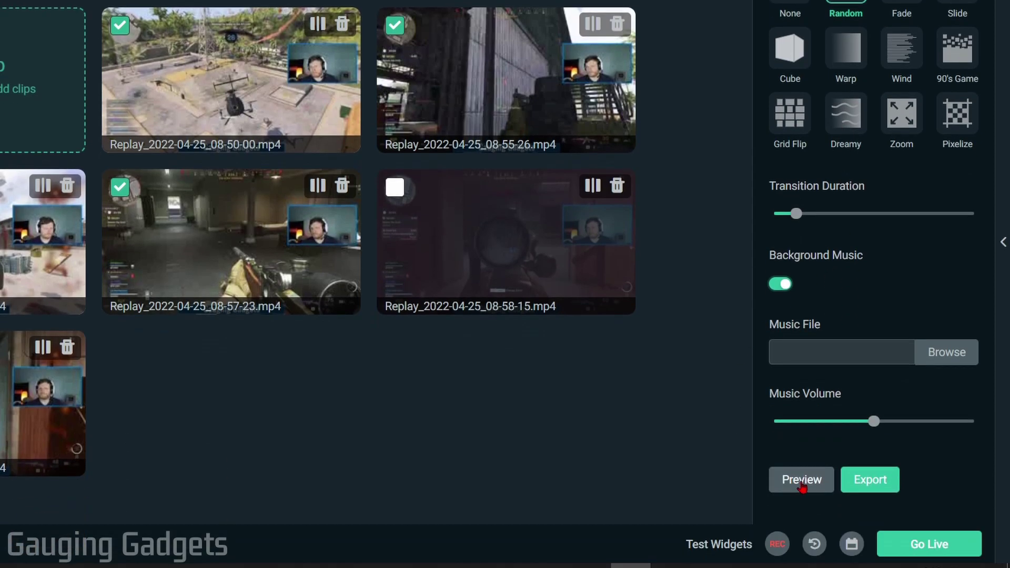
click(800, 481)
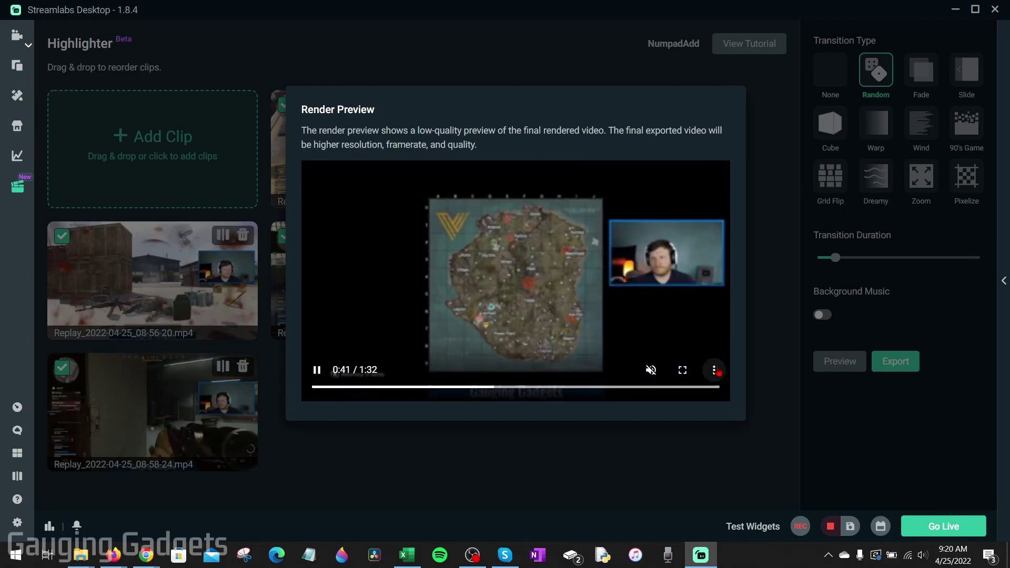
key(Escape)
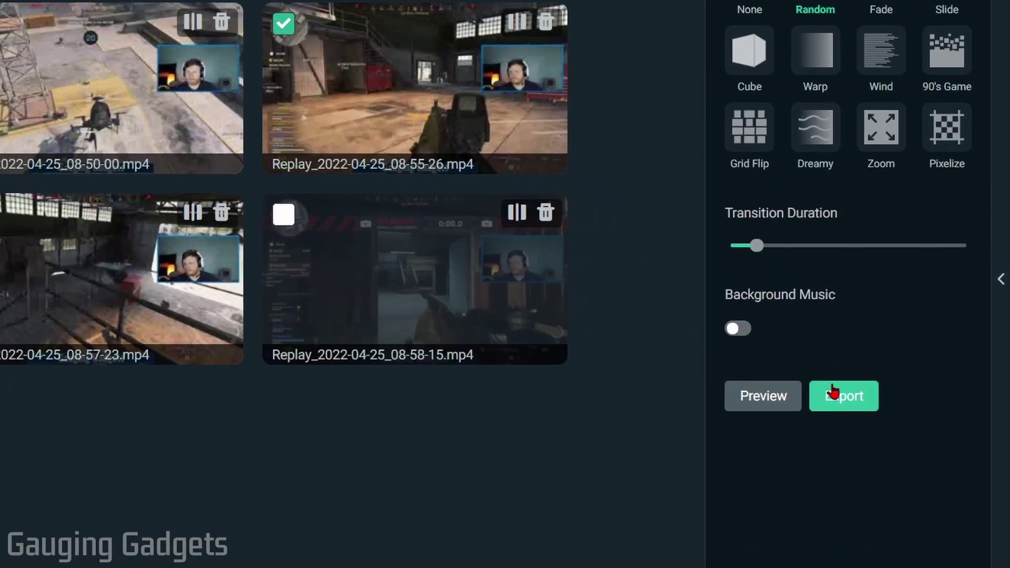
- Export the highlight reel as My Video at 720p, 30 FPS with Faster Export
click(898, 365)
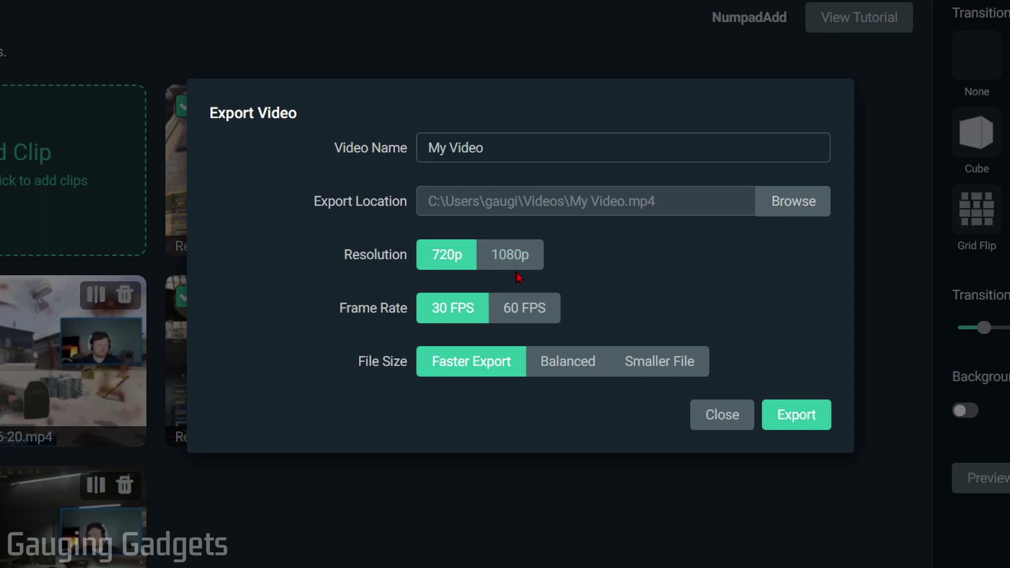
click(798, 414)
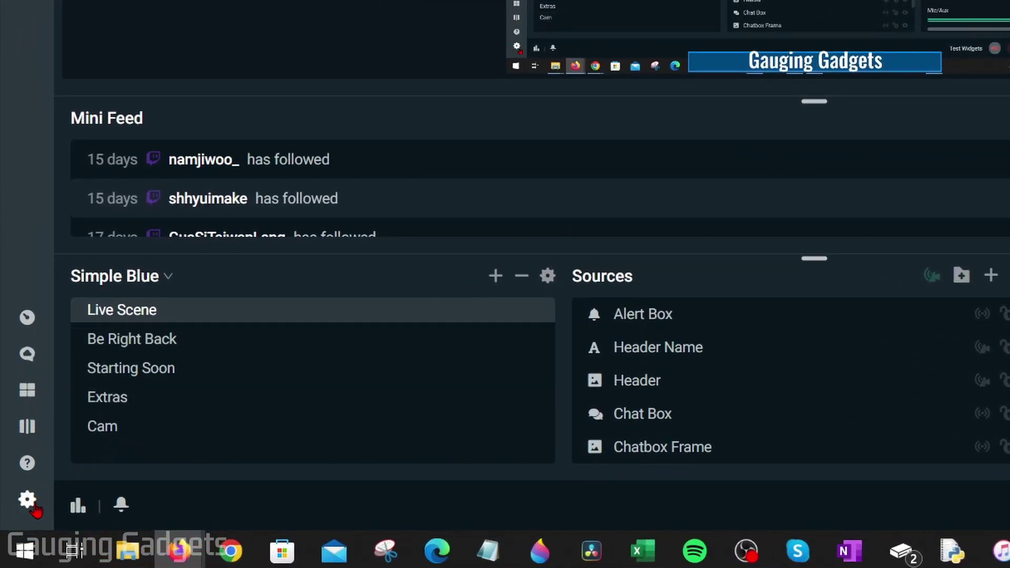
- Open Streamlabs Settings from the bottom-left gear icon, landing on the General page
click(27, 502)
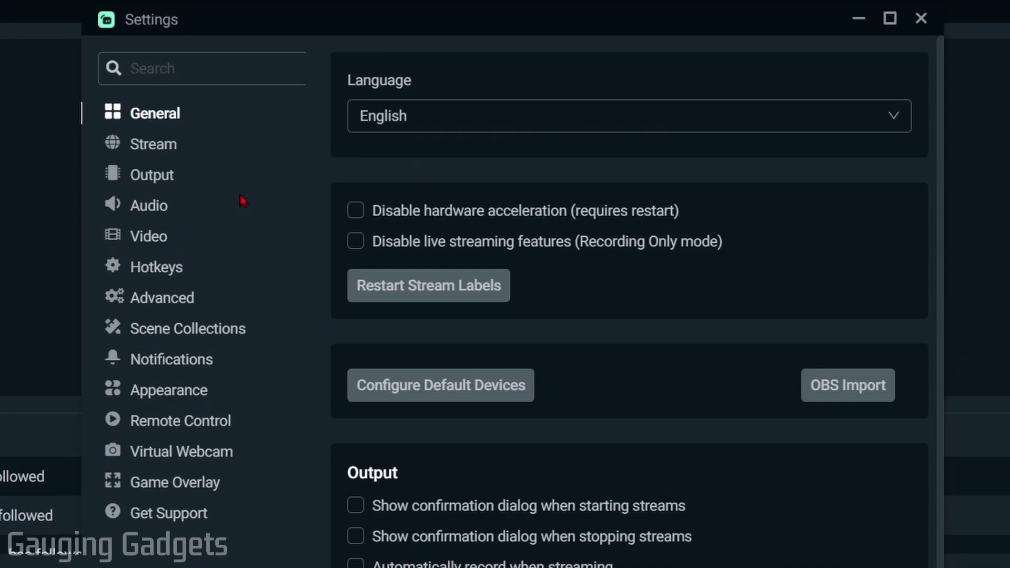
- On the Video page, set output resolution 1920x1080, Lanczos downscale filter and 60 FPS
click(151, 239)
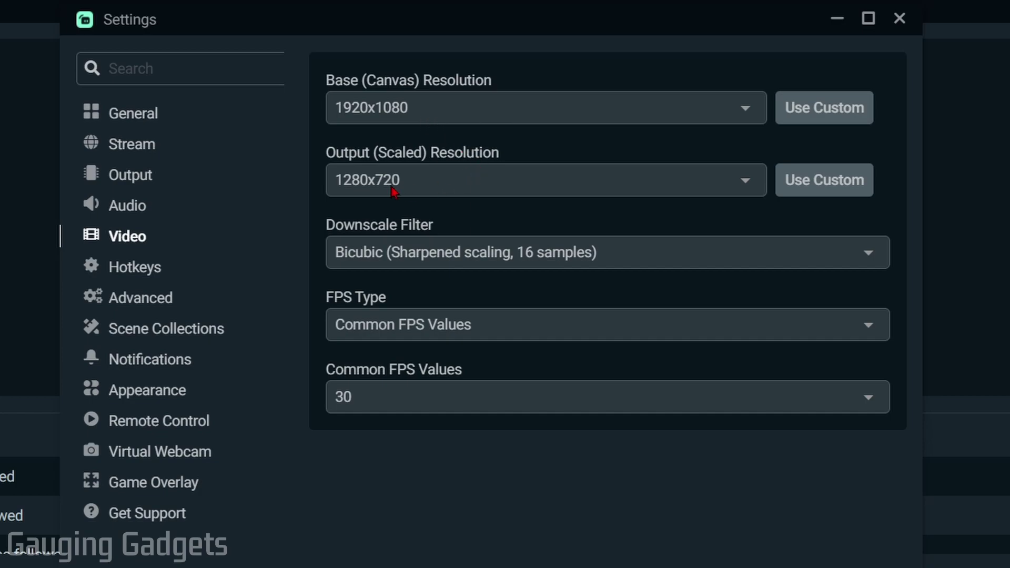
click(452, 188)
click(413, 221)
click(487, 256)
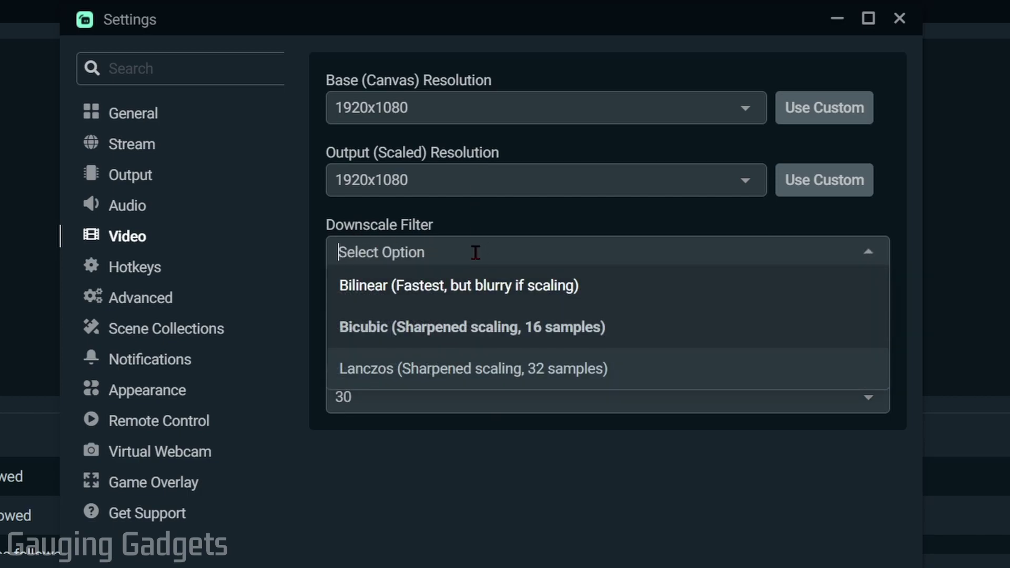
click(388, 383)
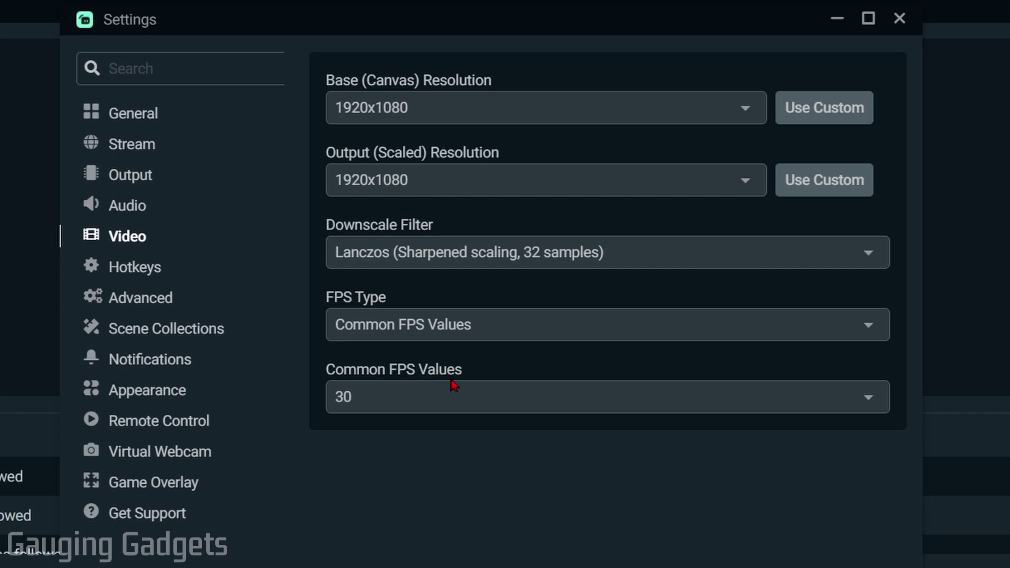
click(433, 402)
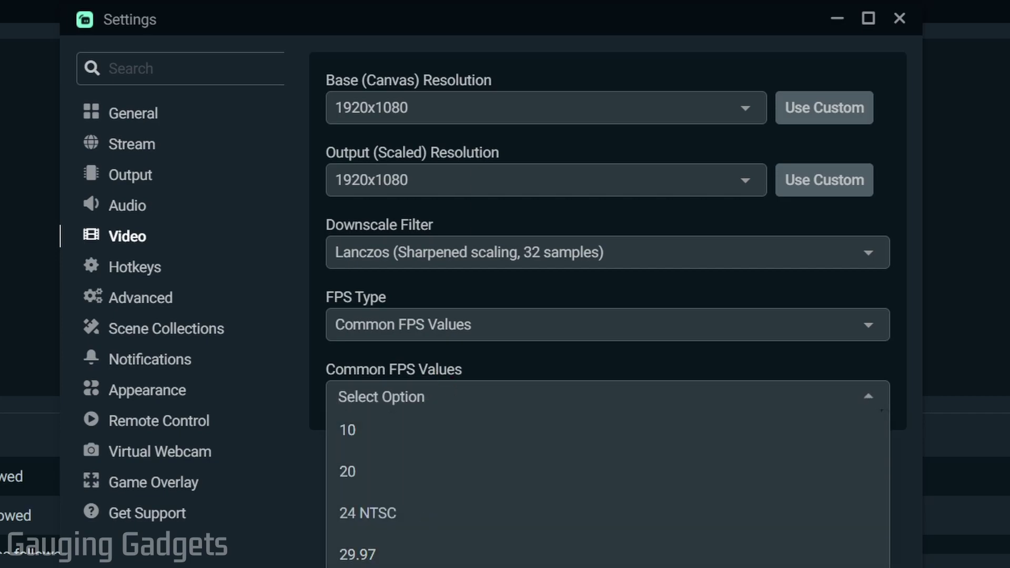
click(347, 560)
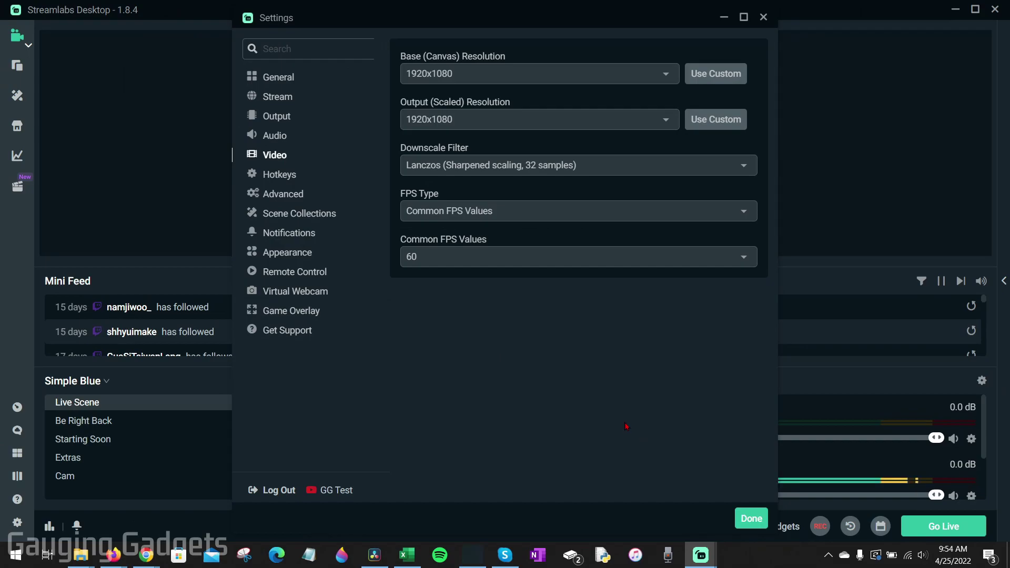
- Close Settings with Done and select the Cam scene to preview only the webcam
click(747, 518)
click(64, 475)
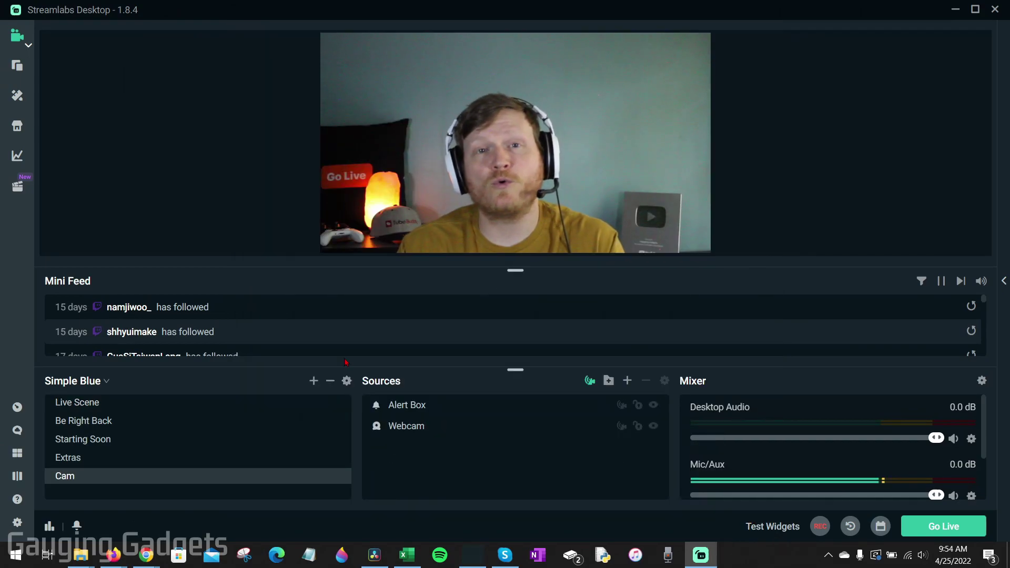